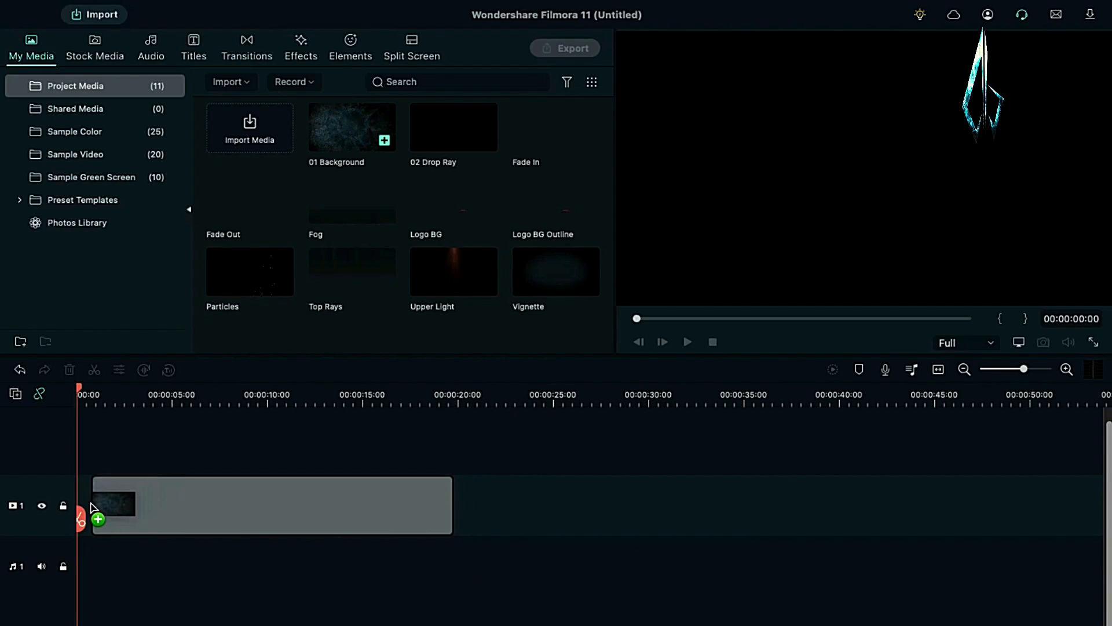
- Place the 01 Background clip at the start of video track 1 and trim its end to 18 seconds
left_click_drag(1025, 371, 1031, 371)
left_click_drag(941, 497, 901, 497)
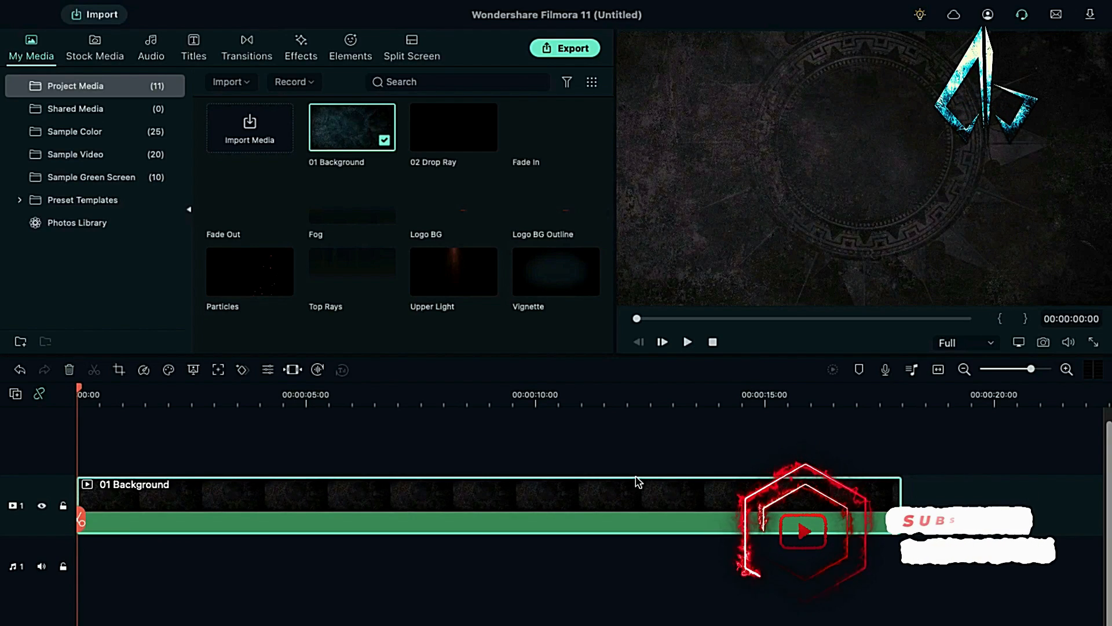
- Check the background clip's advanced color tuning, and set its tone contrast to 60 and brightness to 5
left_click(637, 481)
left_click(566, 494)
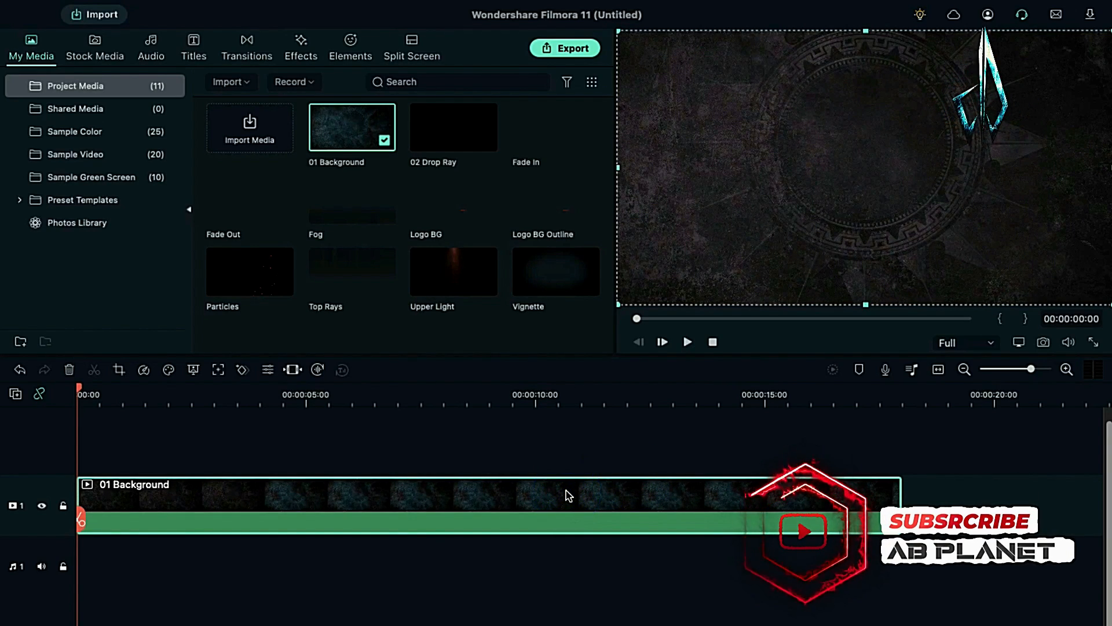
left_click(113, 43)
scroll(342, 232, "down", 5)
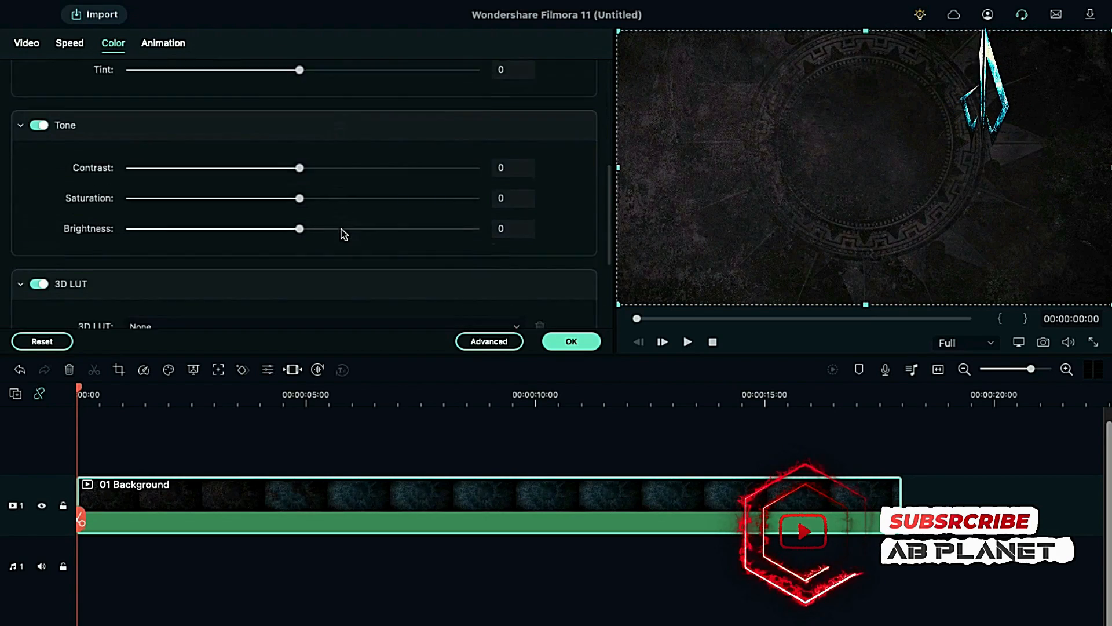
scroll(344, 234, "down", 1)
left_click(488, 341)
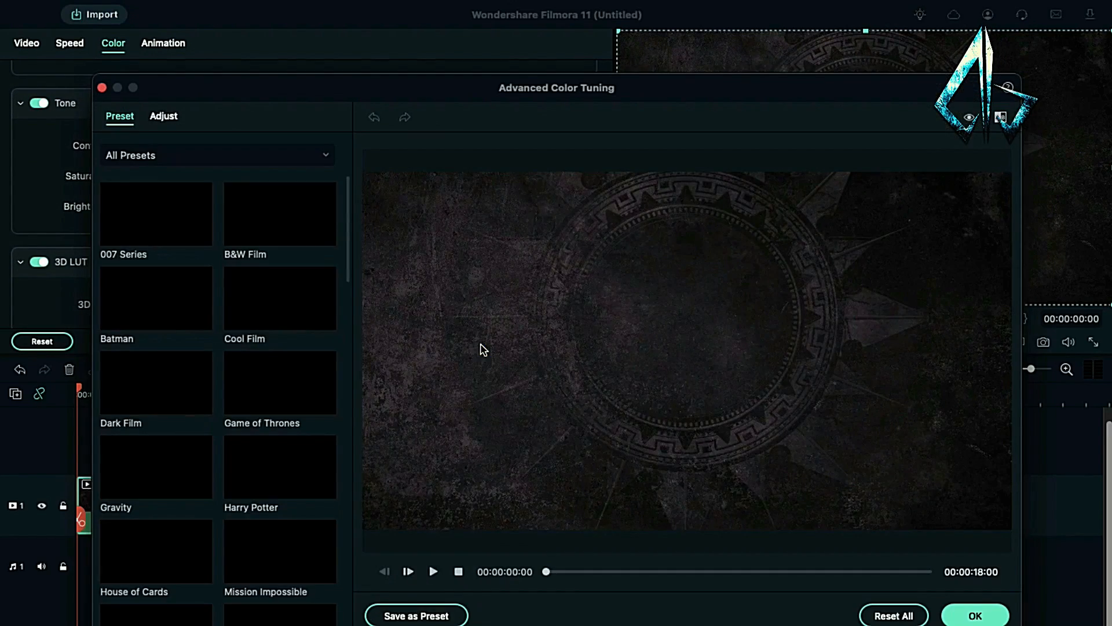
scroll(315, 429, "down", 10)
left_click(976, 615)
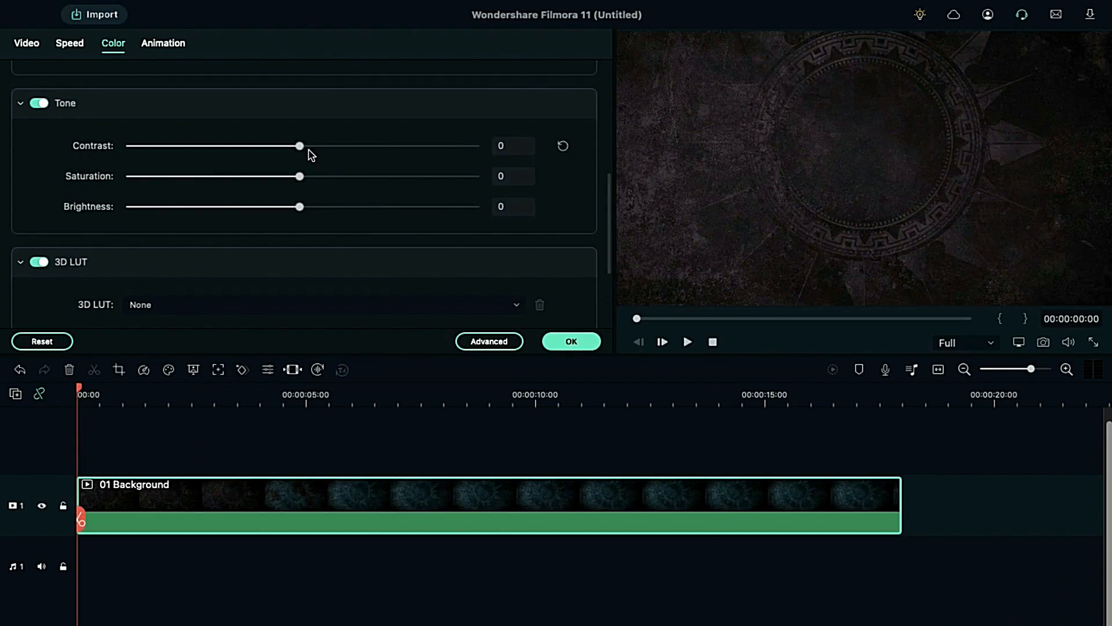
left_click_drag(306, 150, 395, 151)
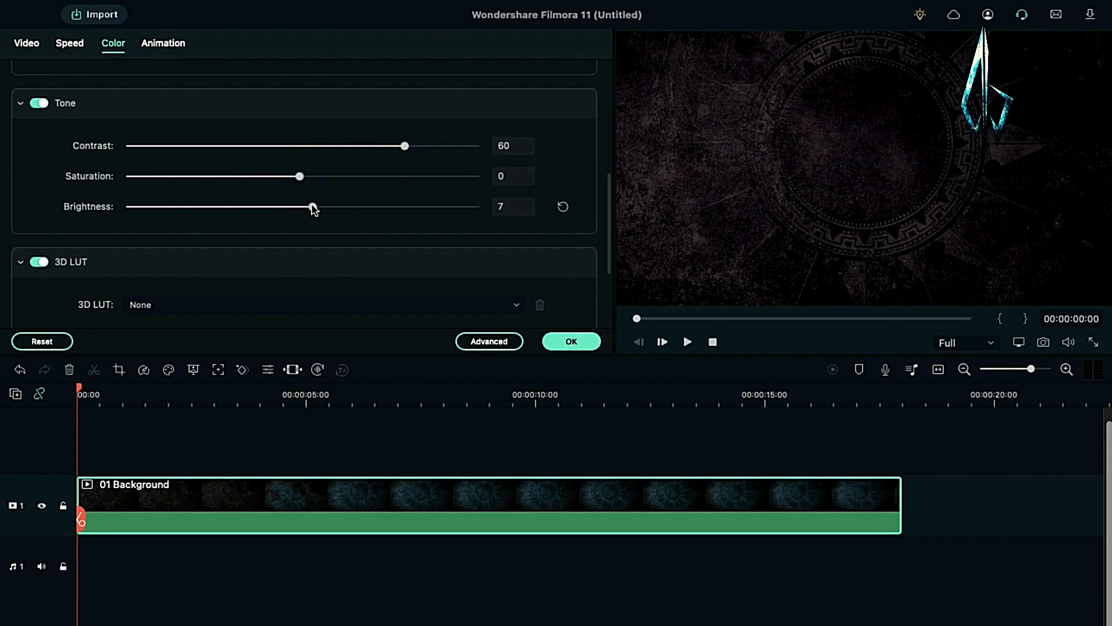
scroll(390, 246, "down", 1)
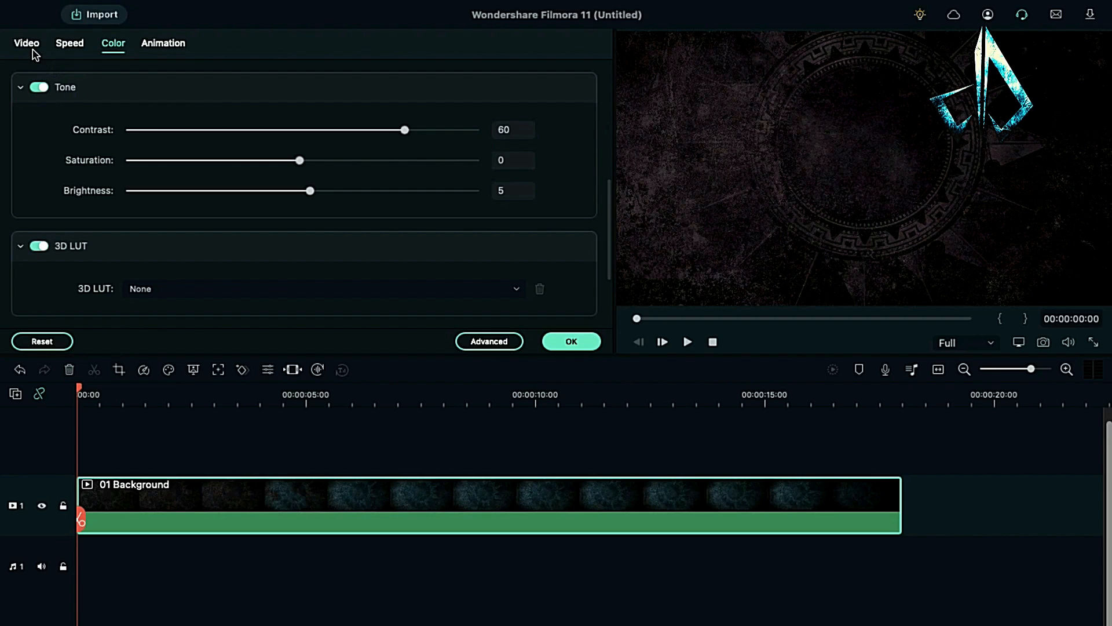
- Scale the 01 Background clip to 110% and apply the changes
left_click(28, 44)
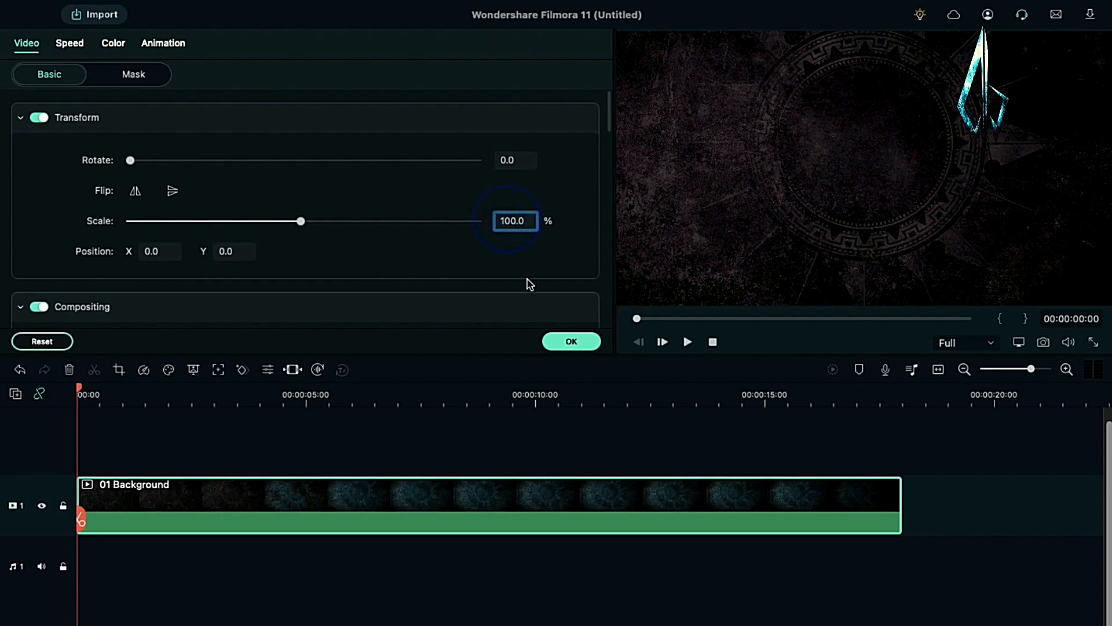
type("110.0")
key("Return")
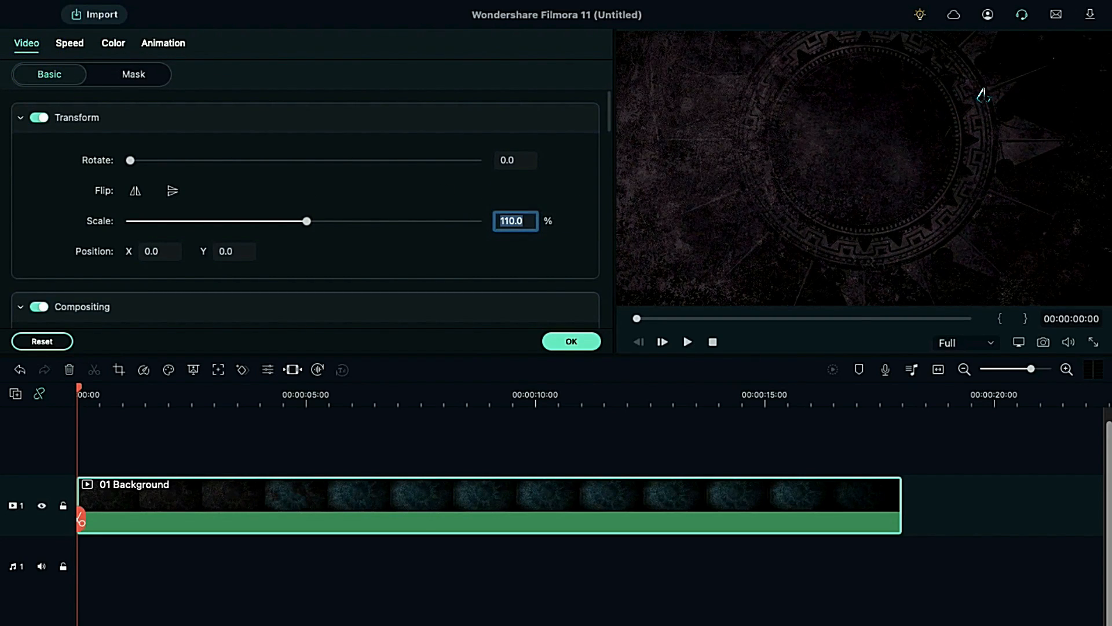
left_click(571, 341)
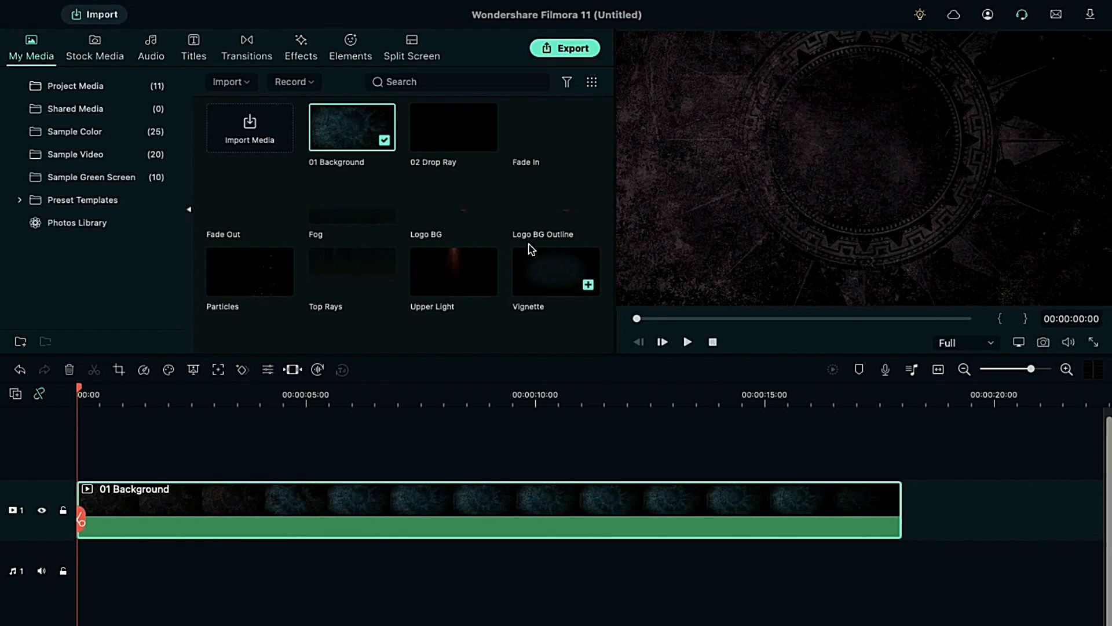
- Place the Logo BG Outline clip at the start of track 2, cutting off its first 15 frames and everything past 18 seconds
left_click_drag(408, 378, 104, 393)
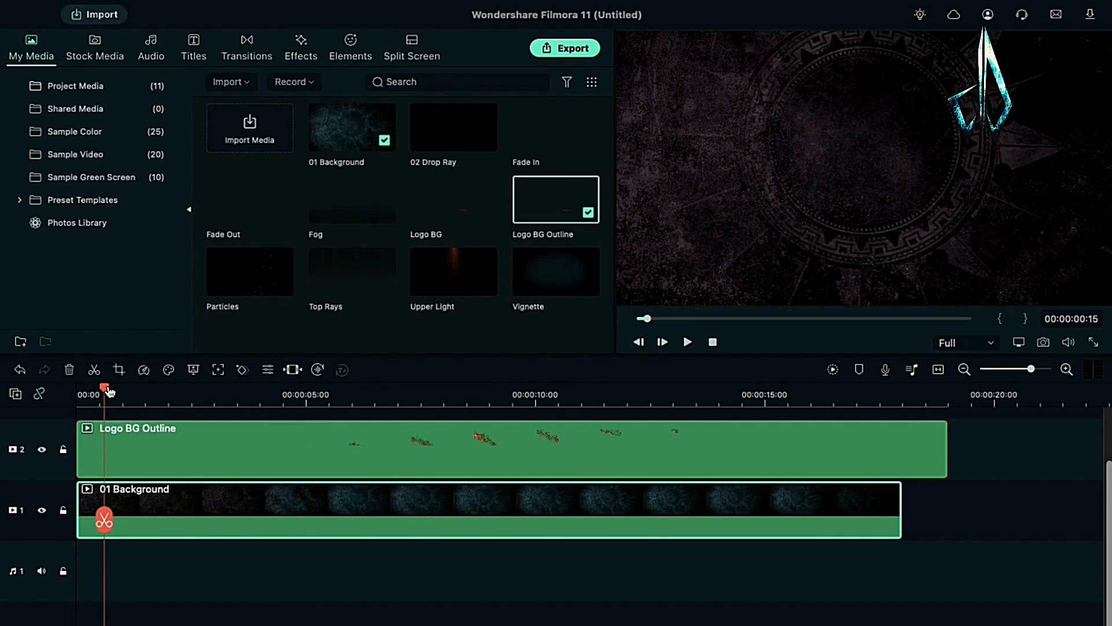
left_click_drag(79, 442, 104, 443)
left_click_drag(199, 442, 171, 442)
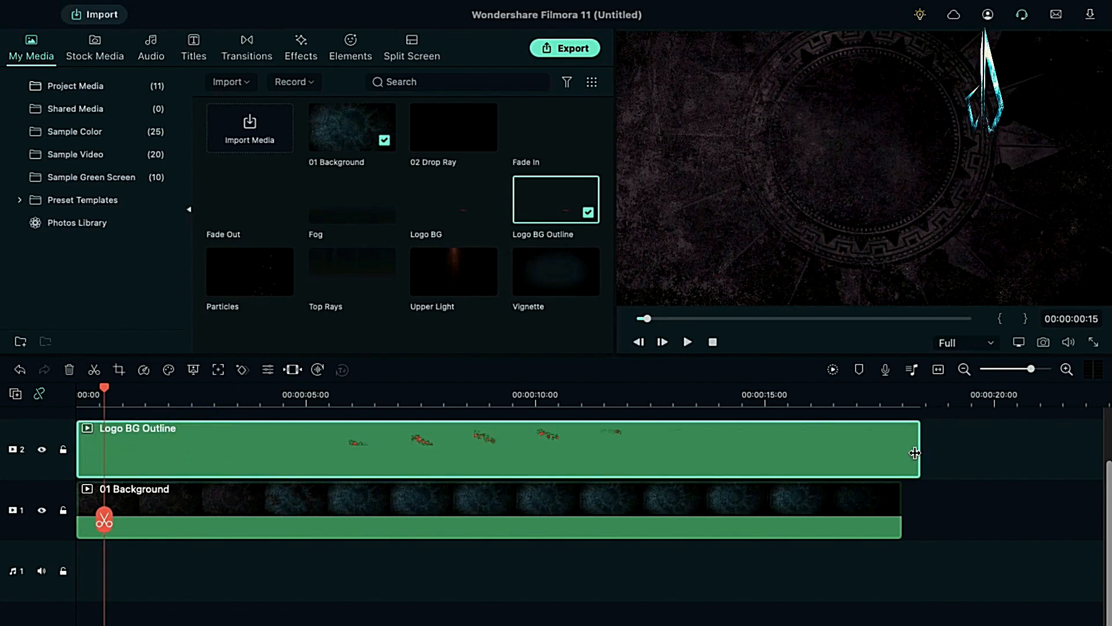
left_click_drag(911, 447, 902, 449)
scroll(590, 462, "up", 1)
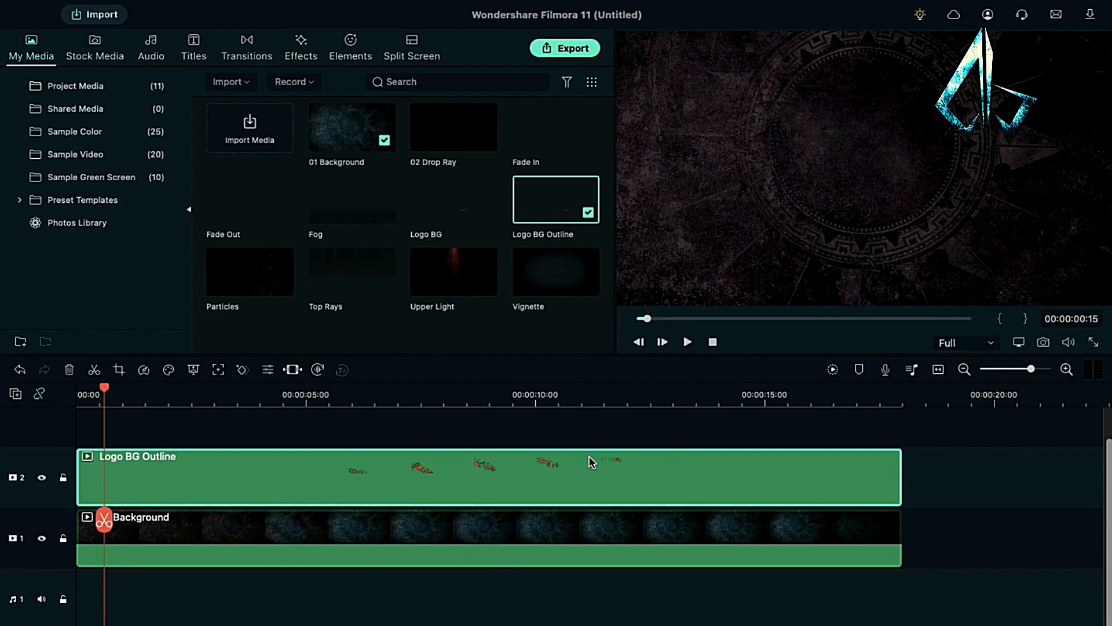
- Add the Logo BG clip at the start of track 3 and trim its end to 18 seconds
left_click_drag(442, 204, 87, 415)
left_click_drag(949, 467, 902, 464)
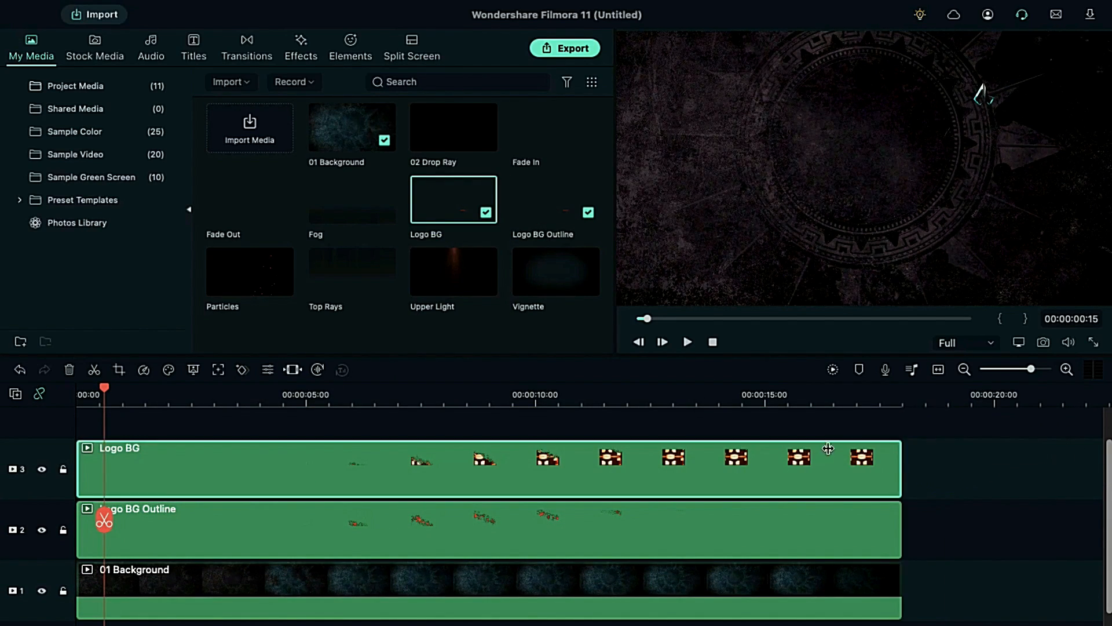
- Preview the frame at 10:21 and apply the biohazard logo mask (My Mask 16) to the Logo BG clip
left_click(574, 395)
double_click(618, 461)
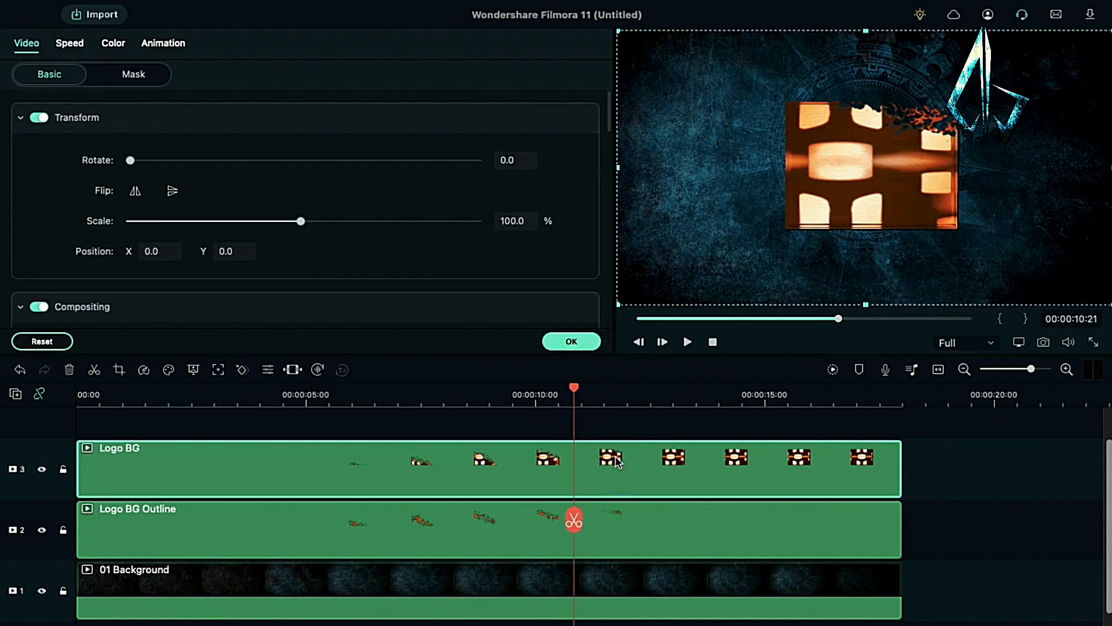
left_click(138, 79)
left_click(587, 165)
left_click(586, 165)
left_click(586, 165)
left_click(587, 165)
left_click(533, 164)
- Set the Logo BG mask's horizontal and vertical size to 40% and its Y position to 30
scroll(458, 249, "down", 5)
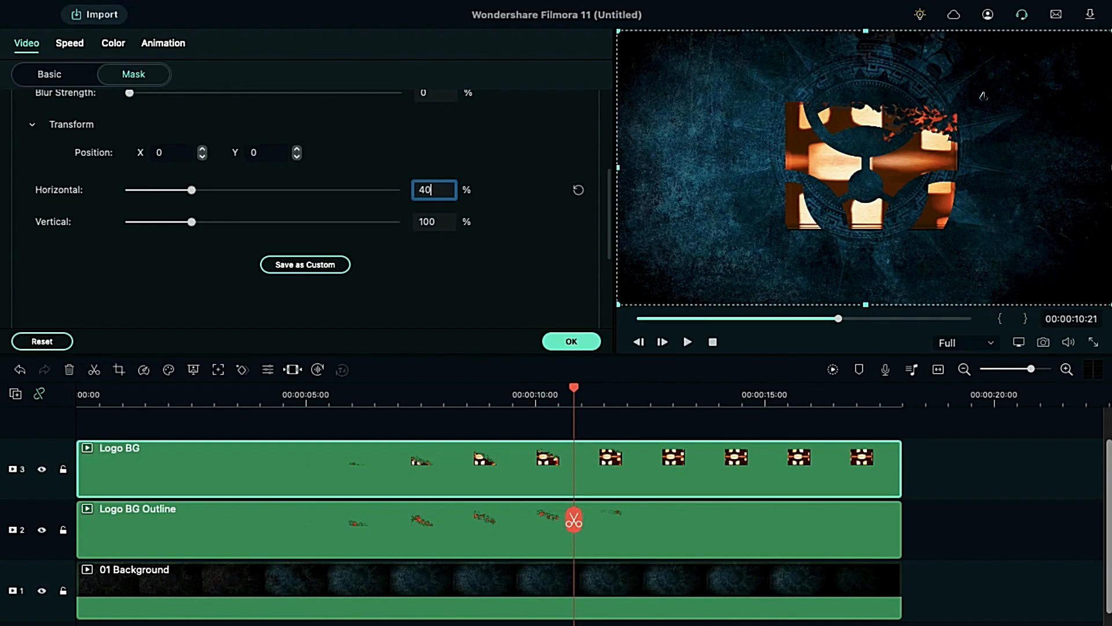
left_click(447, 218)
key("BackSpace")
type("40")
key("Return")
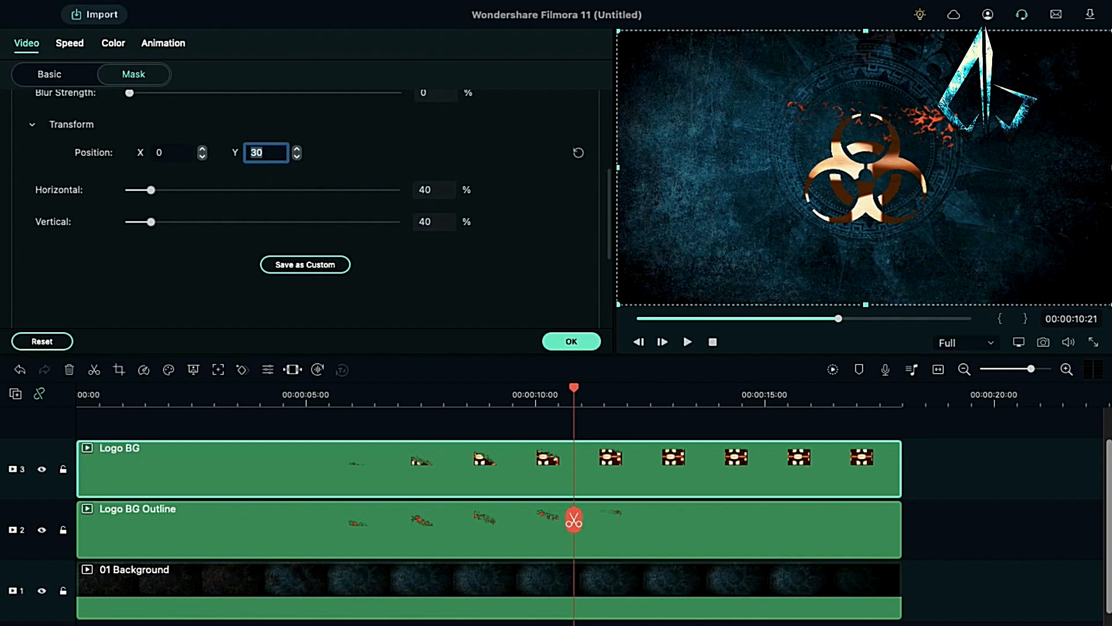
key("Return")
- Give the Logo BG clip a black drop shadow with distance 2, blur 2 and maximum opacity
left_click(58, 75)
scroll(230, 278, "down", 15)
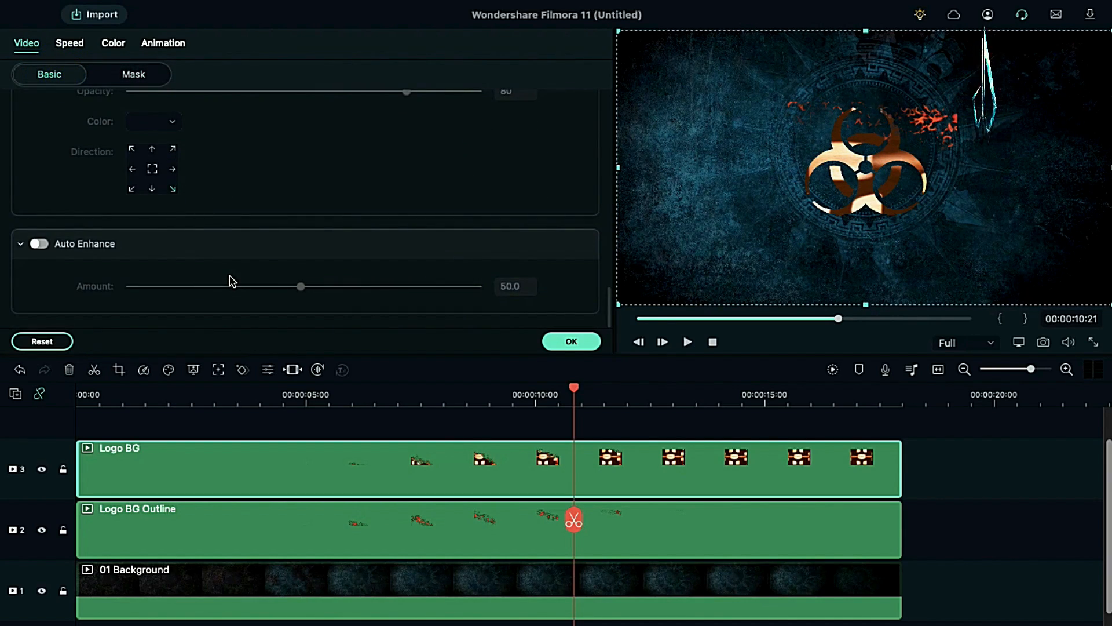
scroll(232, 282, "up", 3)
left_click(39, 149)
left_click(145, 283)
left_click_drag(269, 516, 313, 521)
left_click(137, 302)
left_click_drag(160, 192, 119, 193)
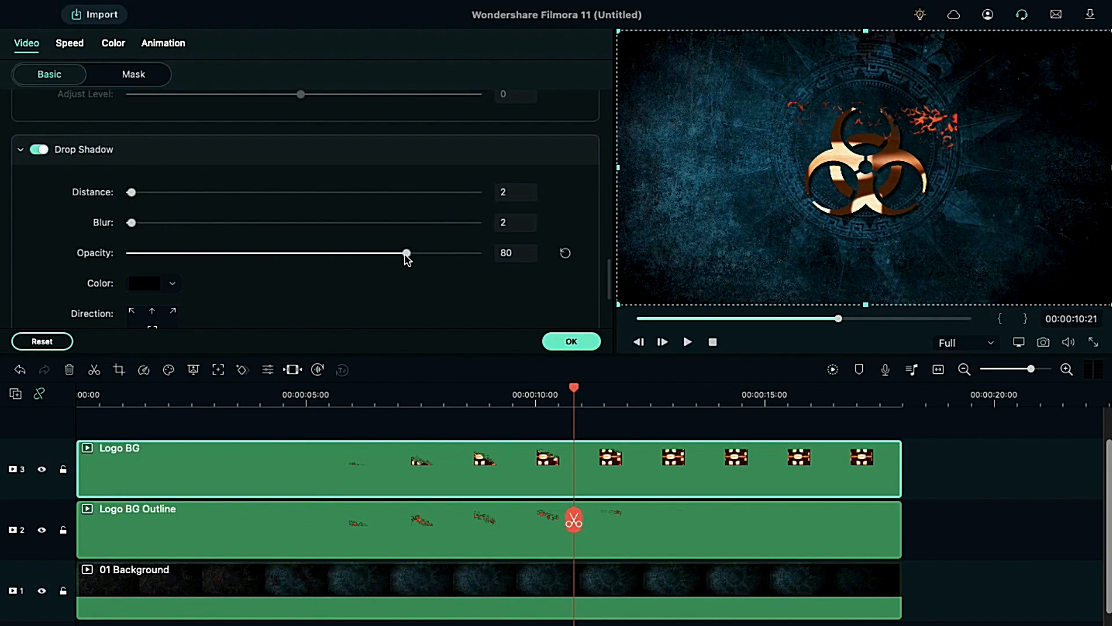
left_click_drag(407, 253, 479, 253)
scroll(308, 323, "down", 1)
left_click(571, 341)
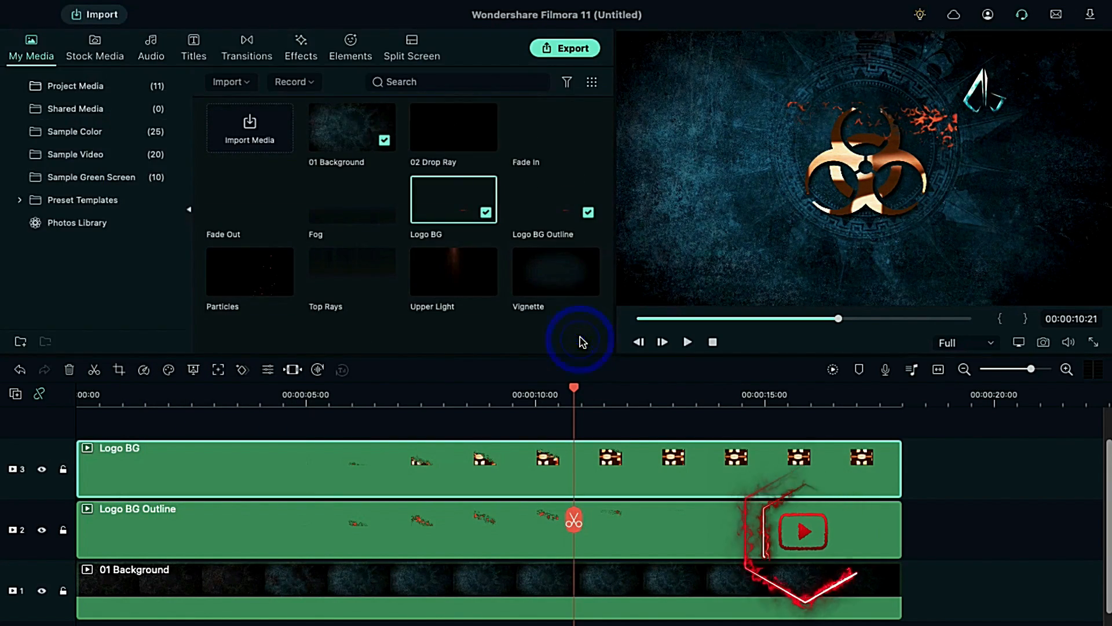
- Mask the Logo BG Outline clip with My Mask 16 at 41% horizontal and vertical size and Y position 30
left_click(537, 516)
double_click(539, 515)
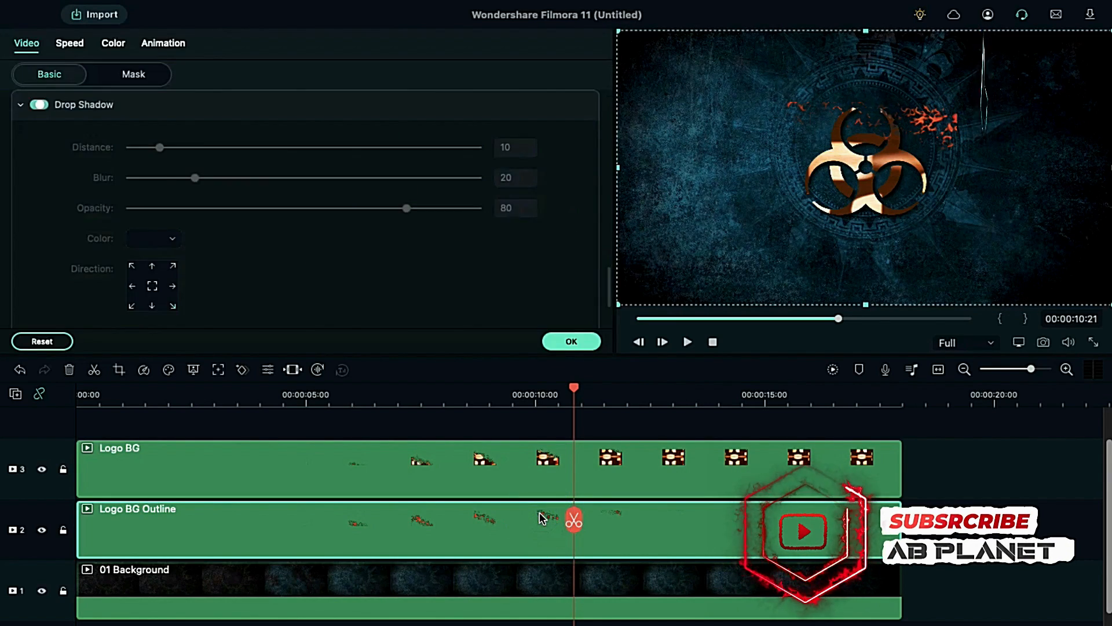
left_click(139, 75)
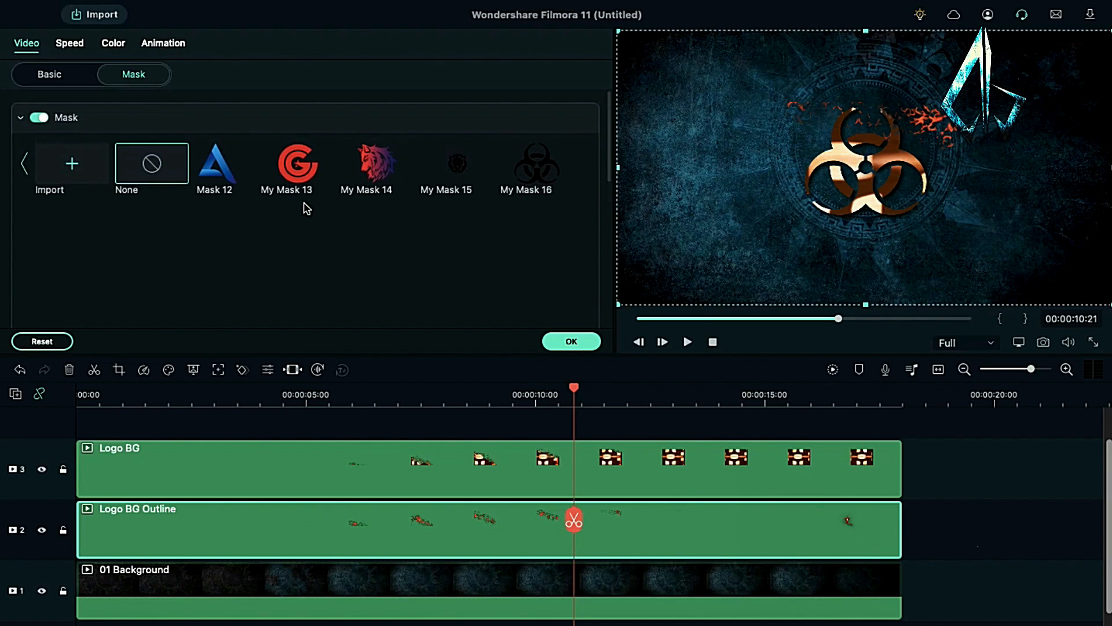
left_click(553, 170)
scroll(468, 249, "down", 3)
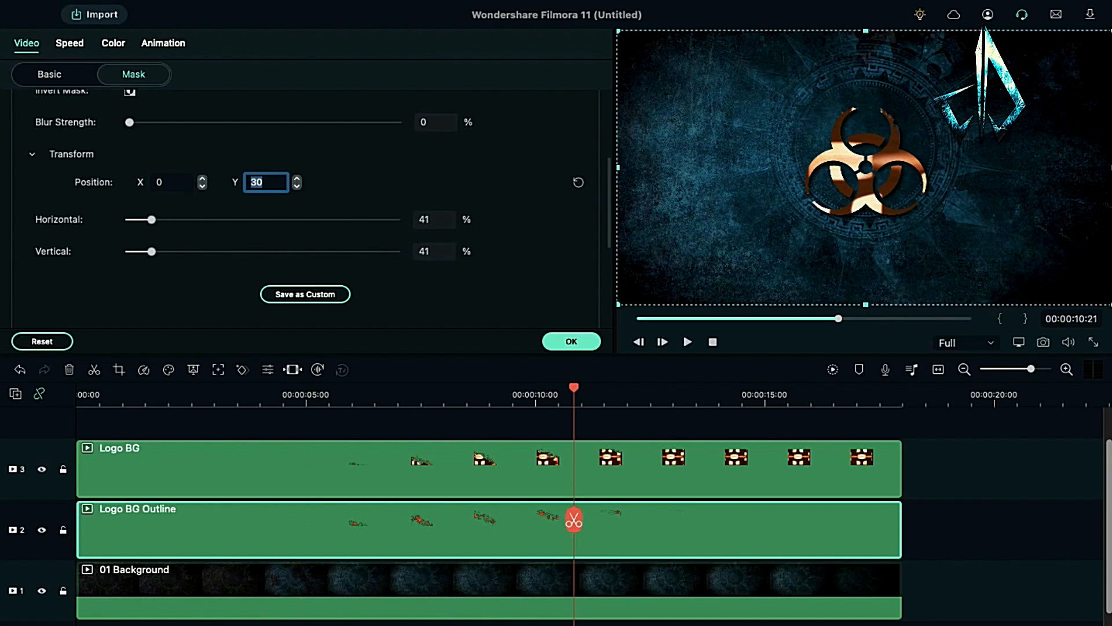
left_click(582, 345)
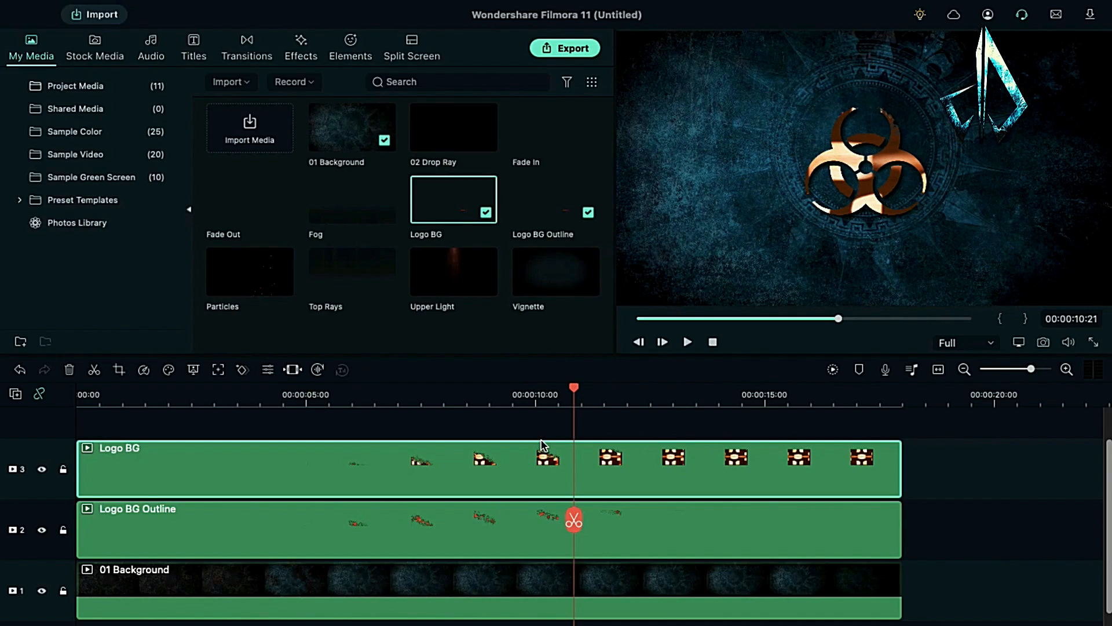
- Add the 02 Drop Ray clip at the start of track 4, ending at 18 seconds, and set its blending mode to Screen
scroll(542, 445, "up", 1)
left_click_drag(456, 121, 81, 451)
left_click(308, 403)
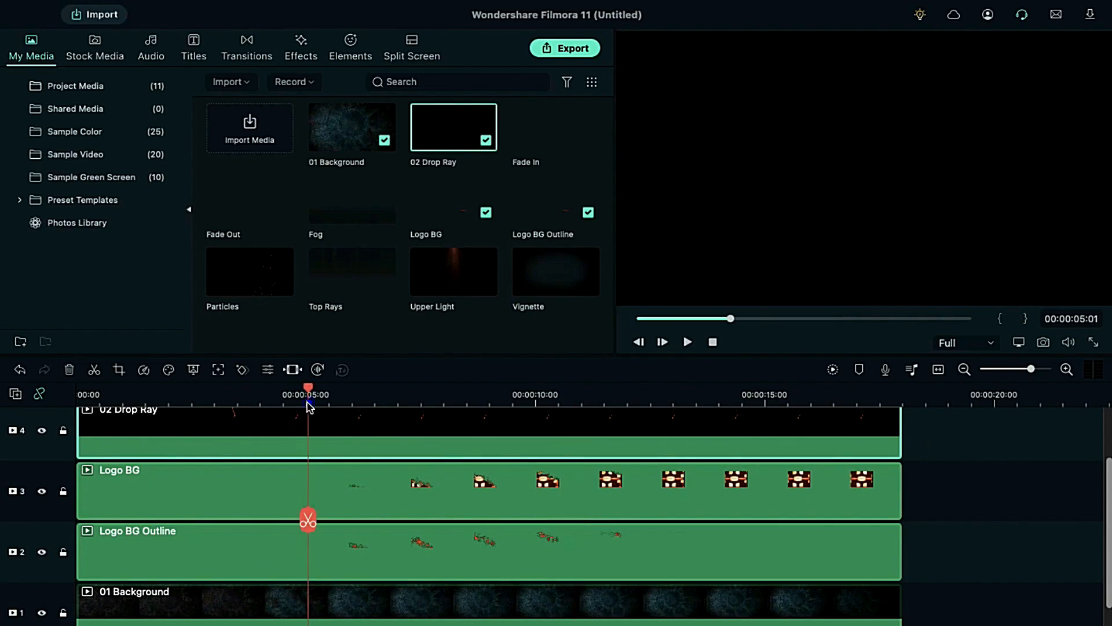
double_click(341, 427)
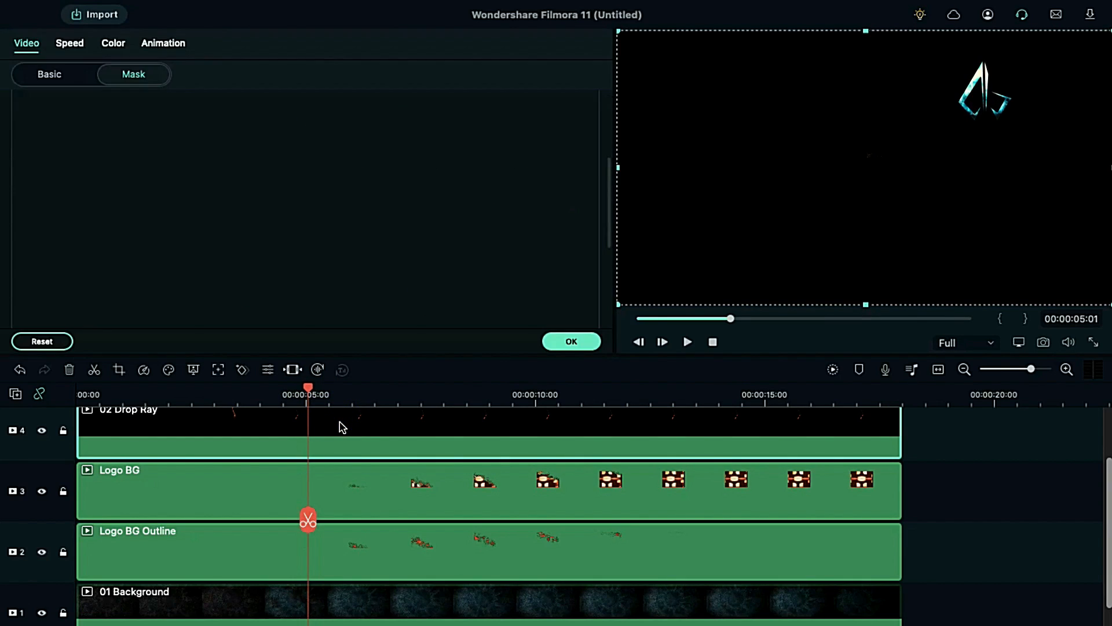
left_click(50, 75)
left_click(198, 211)
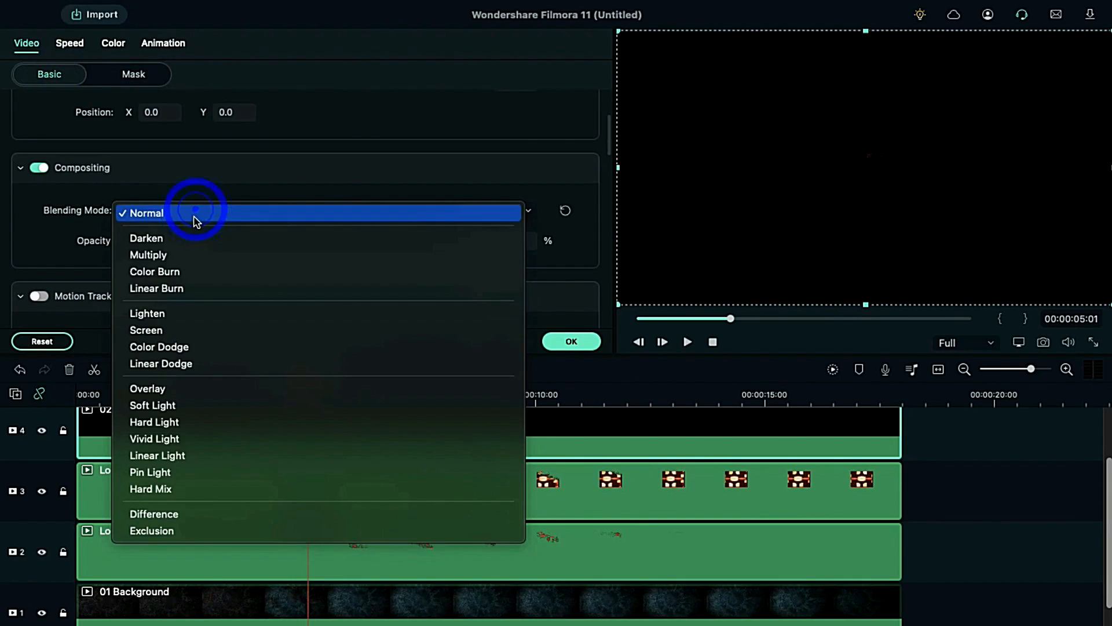
left_click(191, 330)
left_click(282, 399)
left_click(590, 346)
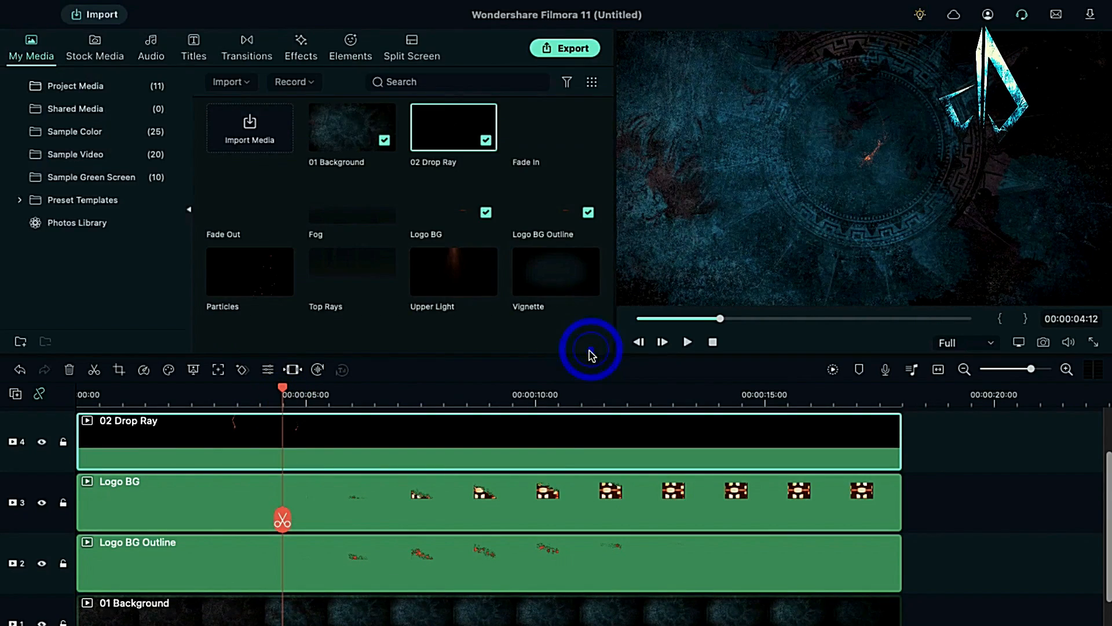
- Add the Vignette image at the start of track 5 and extend it to 18 seconds
left_click_drag(518, 305, 84, 457)
left_click_drag(301, 441, 901, 458)
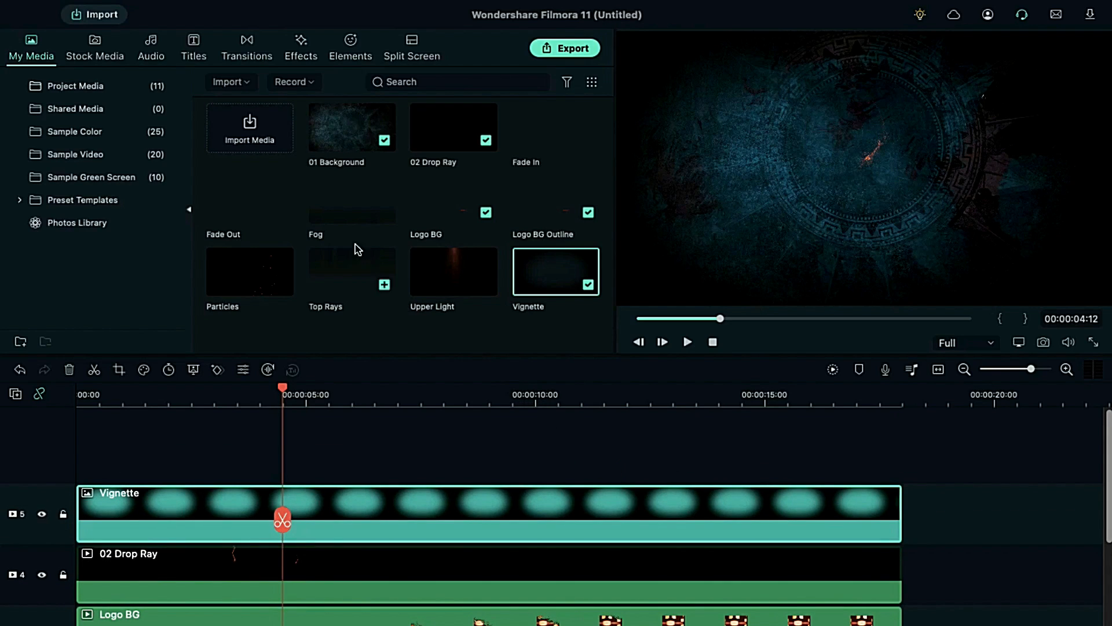
- Add the Fog clip at the start of track 6, trim it to 18 seconds and set its opacity to 60%
left_click_drag(347, 221, 88, 449)
left_click_drag(947, 451, 902, 451)
left_click(683, 446)
double_click(685, 447)
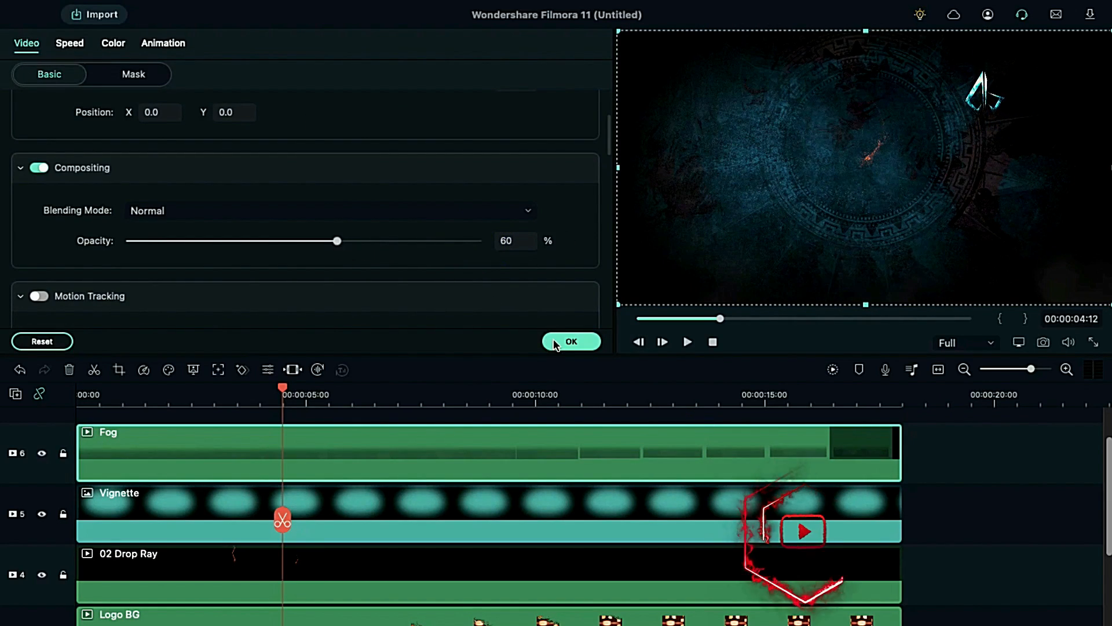
left_click(572, 342)
- Add the Particles clip at the start of track 7 and change its blending mode so its black background drops out
scroll(510, 458, "up", 1)
left_click_drag(242, 283, 89, 440)
double_click(386, 436)
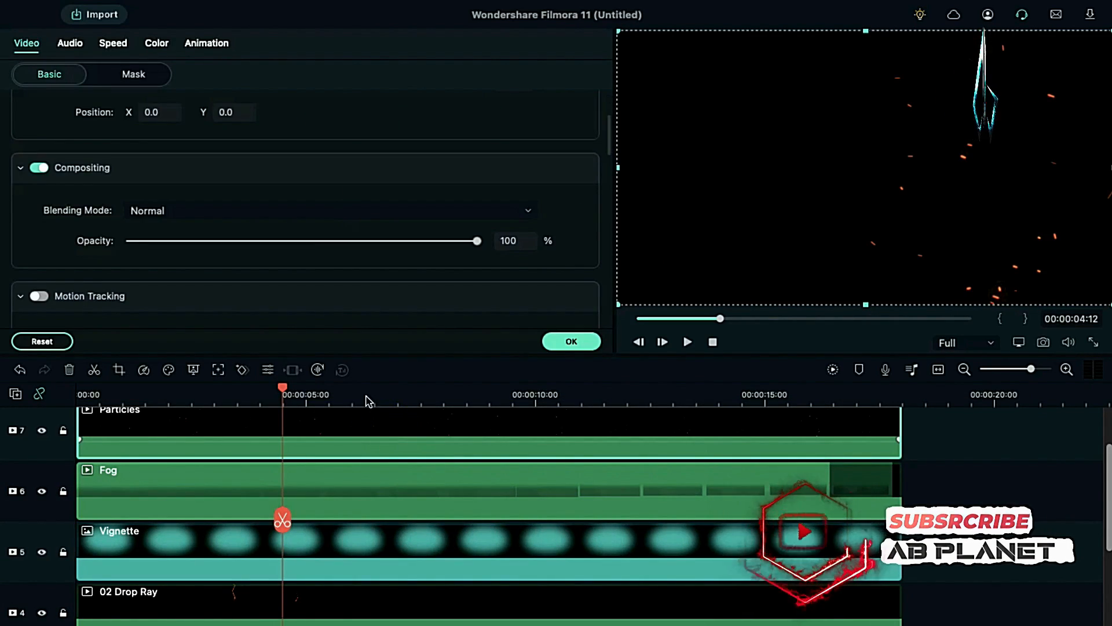
left_click(290, 212)
left_click(253, 236)
left_click(583, 339)
- Add the Upper Light clip on track 8, trim it to 18 seconds and set its blending mode to Screen
scroll(496, 431, "up", 3)
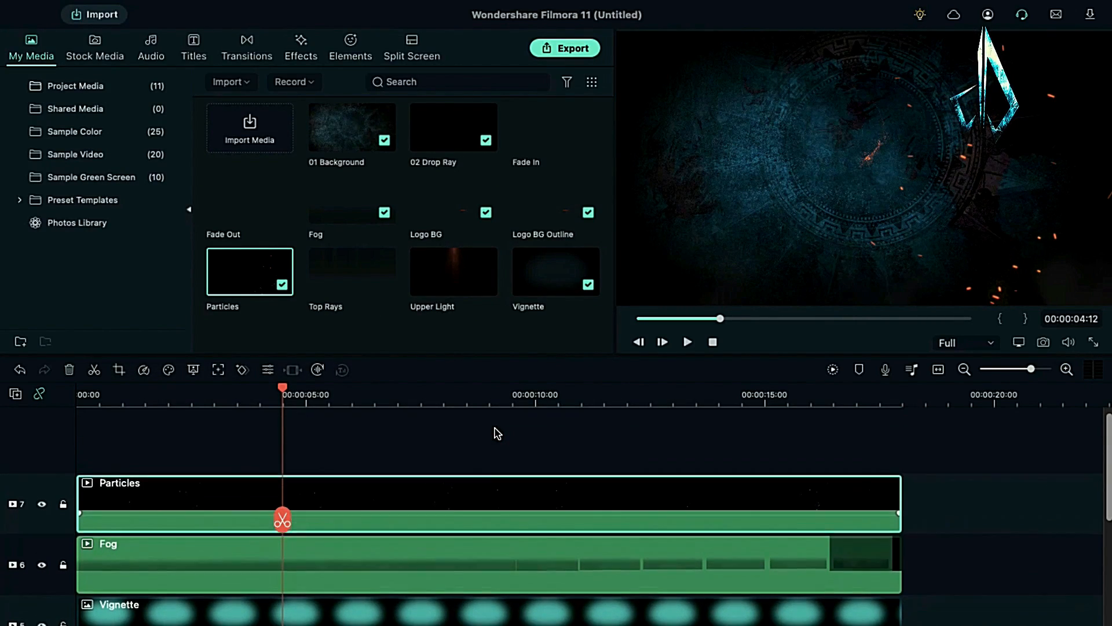
left_click_drag(444, 297, 87, 447)
left_click_drag(944, 445, 898, 445)
double_click(423, 447)
left_click(261, 216)
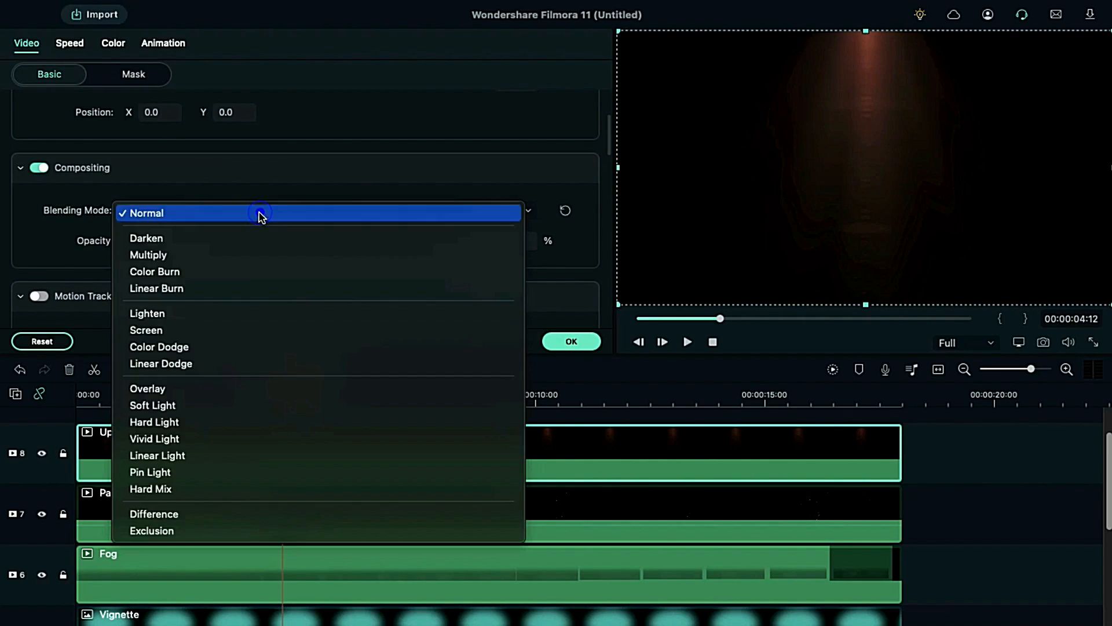
left_click(229, 325)
left_click(553, 338)
- Add a second Vignette image at the start of track 9, set its blending mode to Soft Light and extend it to 18 seconds
scroll(497, 475, "up", 2)
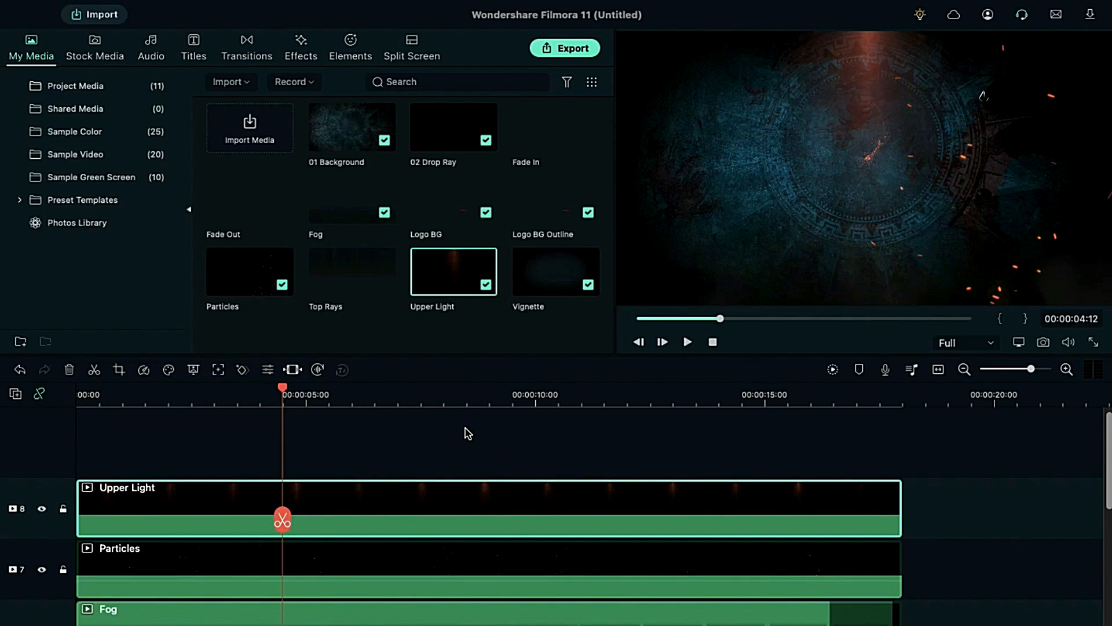
left_click_drag(521, 290, 87, 449)
left_click(251, 440)
double_click(251, 440)
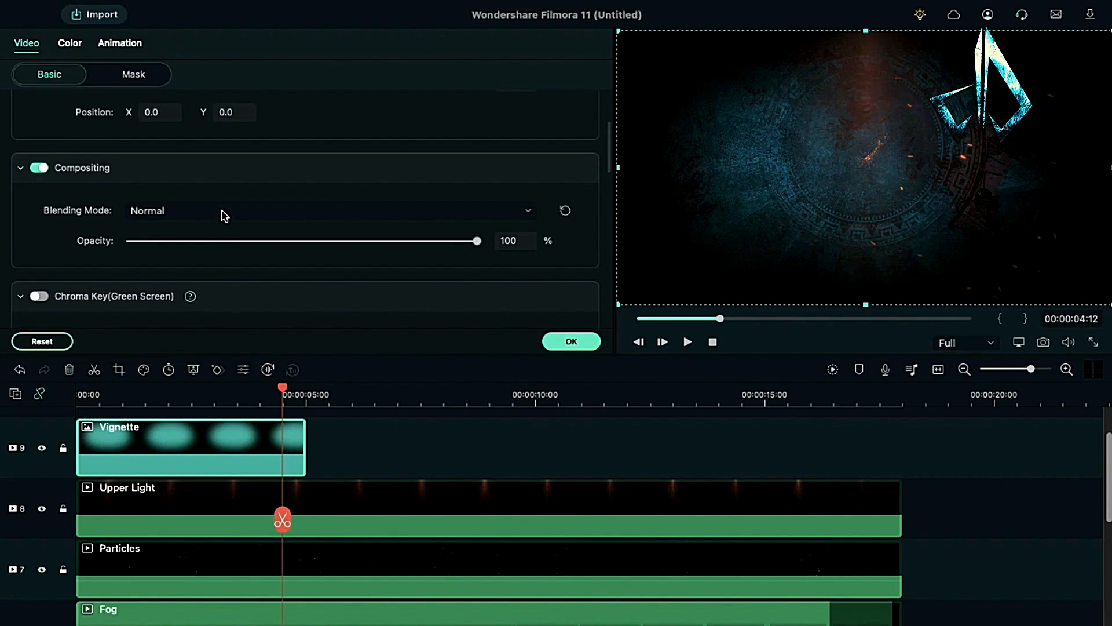
left_click(225, 216)
left_click(207, 399)
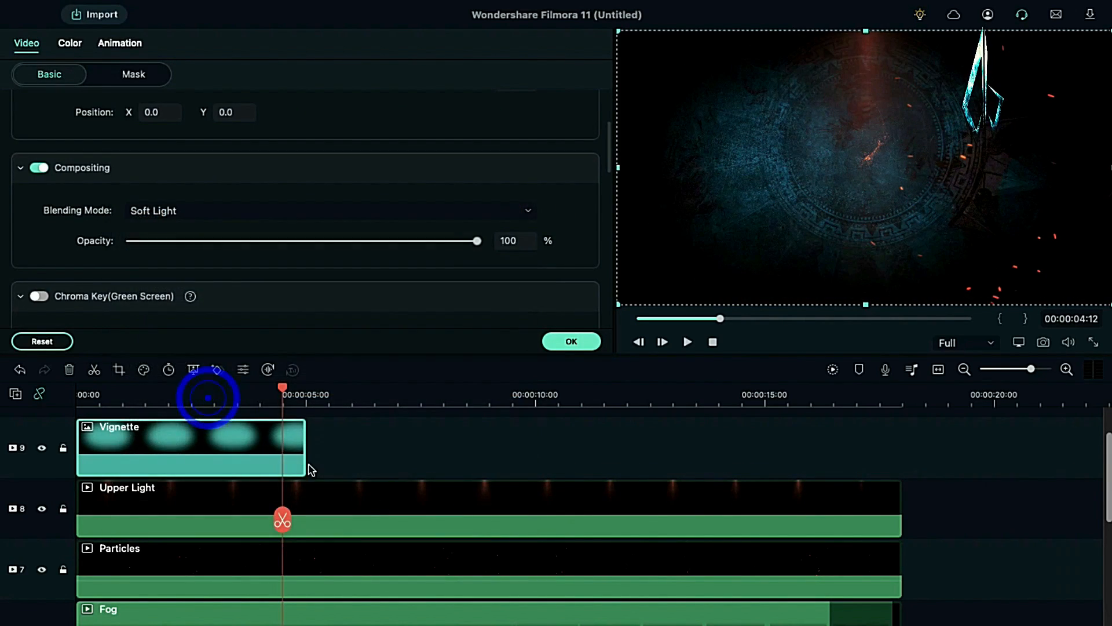
left_click_drag(304, 447, 902, 446)
left_click(575, 342)
- Add the Top Rays clip at the start of track 10, trim it to 18 seconds and lower its opacity
left_click_drag(338, 281, 83, 455)
left_click_drag(946, 447, 901, 447)
double_click(317, 461)
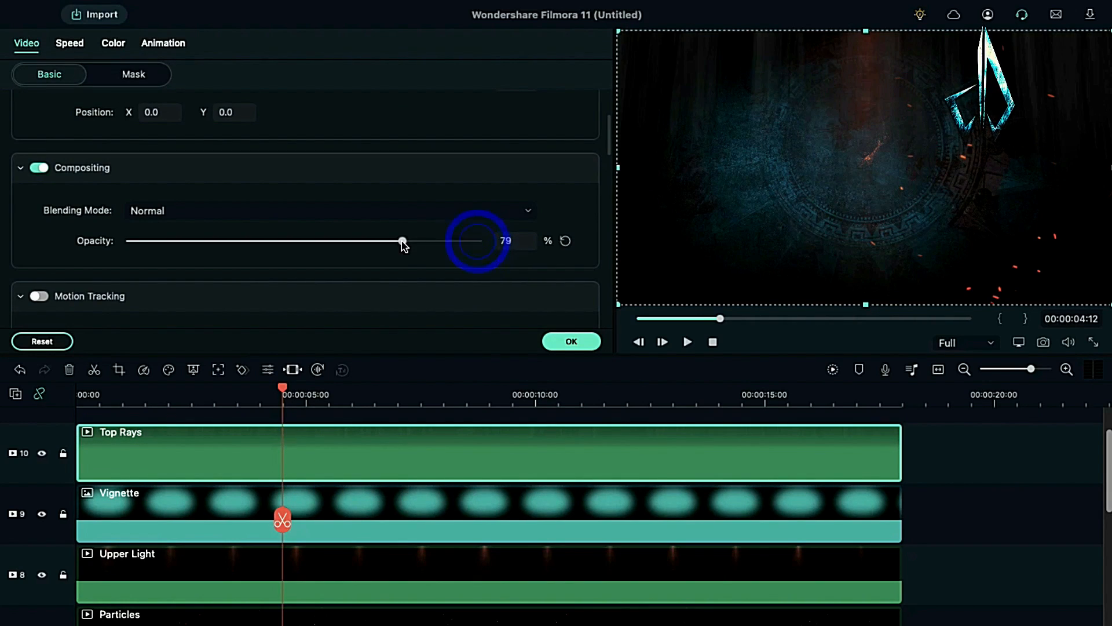
left_click(567, 342)
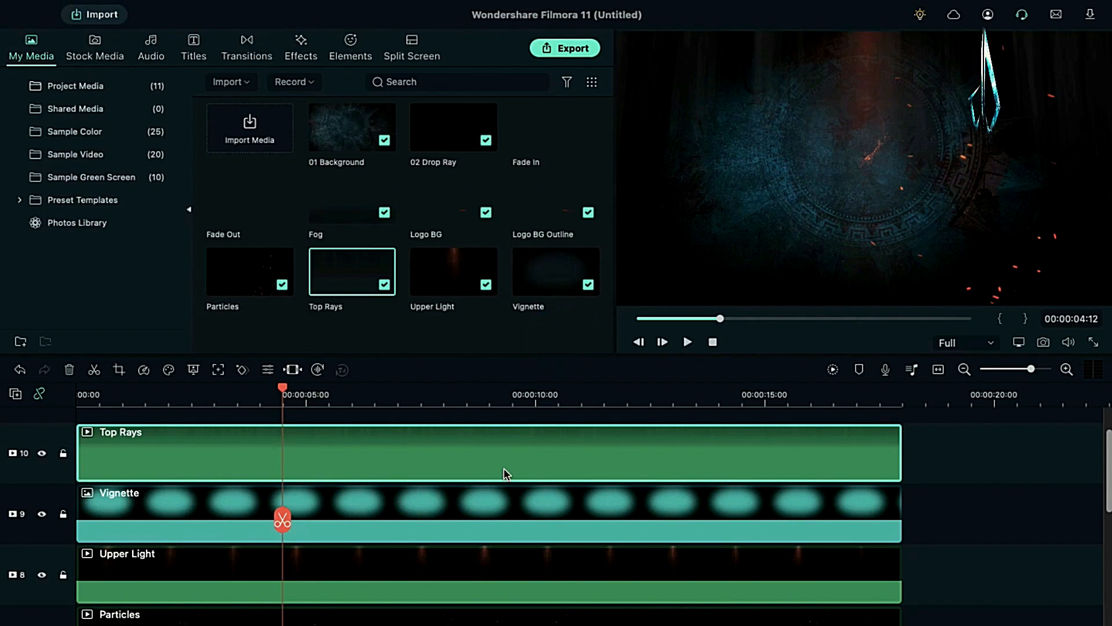
- Add the Fade In clip at the start of track 11 and trim its end to 00:00:03:05
left_click_drag(528, 146, 85, 448)
left_click_drag(261, 393, 228, 397)
left_click_drag(946, 444, 225, 428)
- Add the Fade Out clip on track 11 and trim it to run from 00:00:15:18 to the 18-second end of the other layers
left_click_drag(249, 234, 658, 470)
left_click_drag(879, 449, 728, 450)
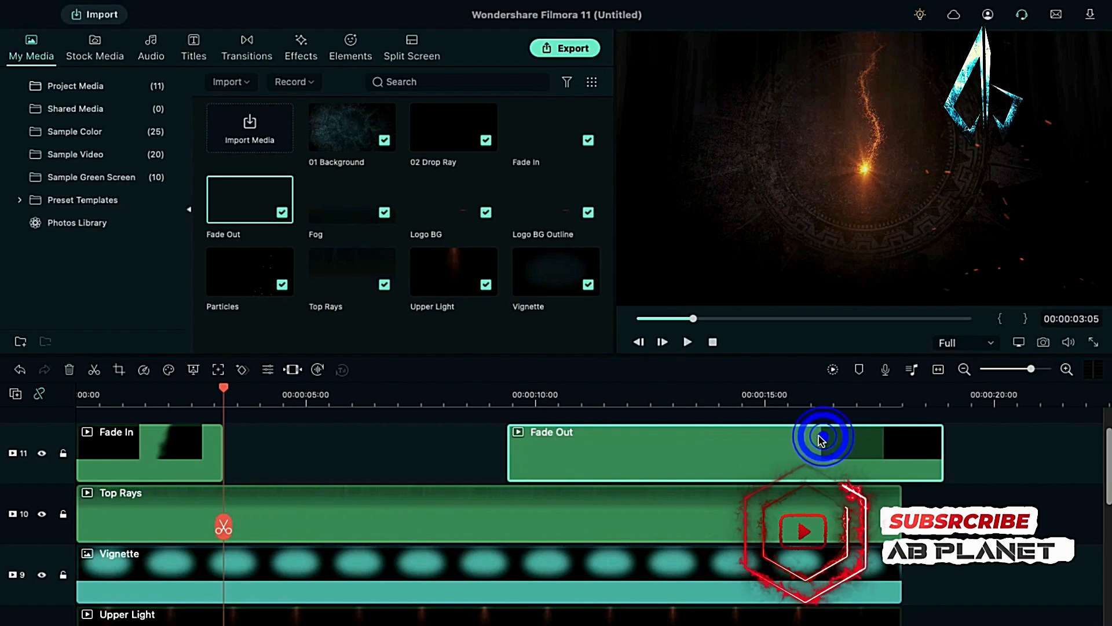
left_click_drag(819, 440, 800, 441)
left_click_drag(920, 440, 902, 440)
left_click_drag(485, 448, 799, 448)
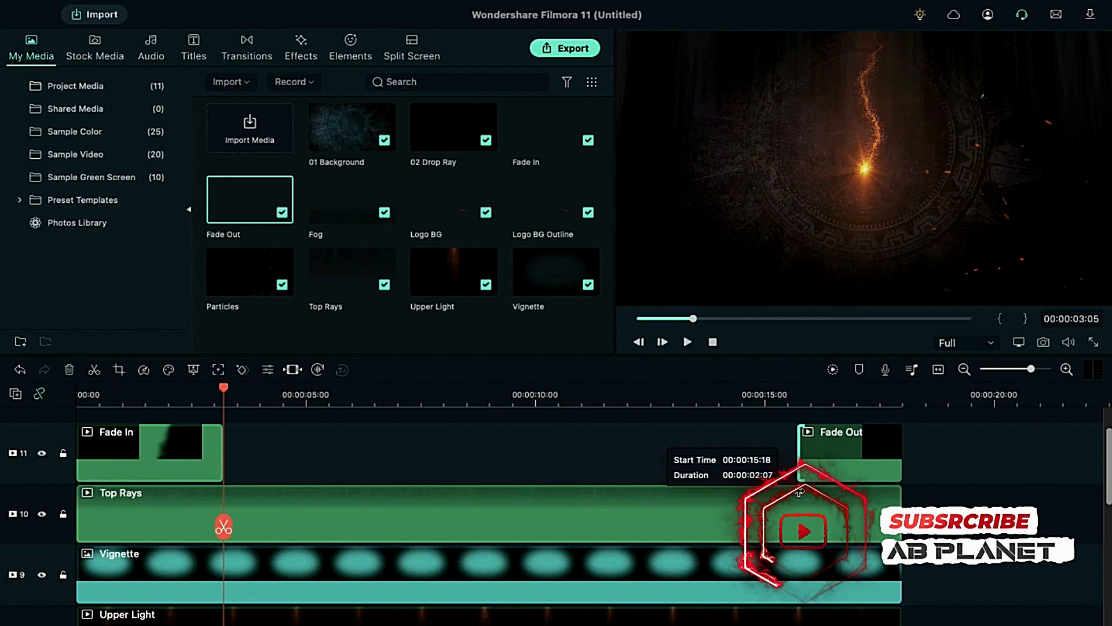
- Render the timeline preview for smooth playback and play back the layered intro
scroll(613, 447, "down", 3)
scroll(612, 447, "down", 5)
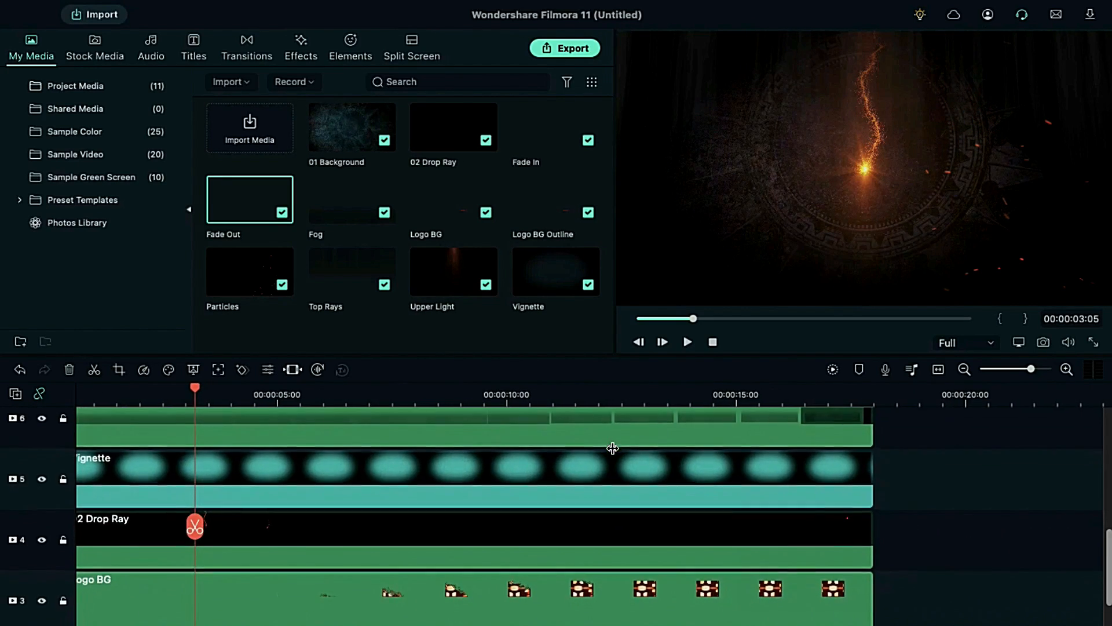
scroll(680, 446, "up", 6)
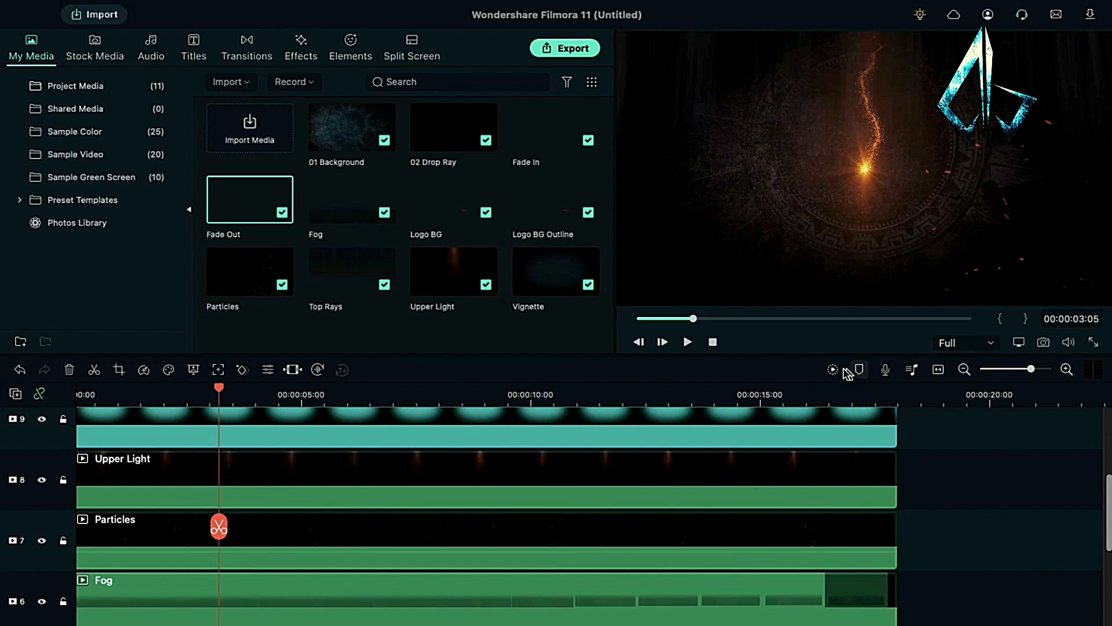
left_click(835, 369)
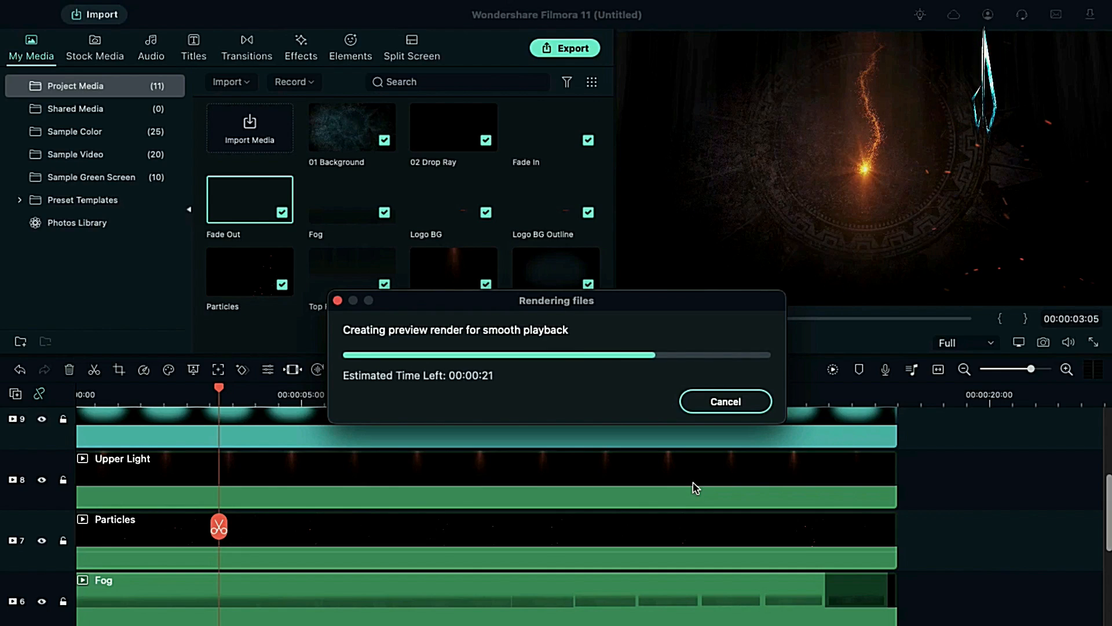
left_click(712, 342)
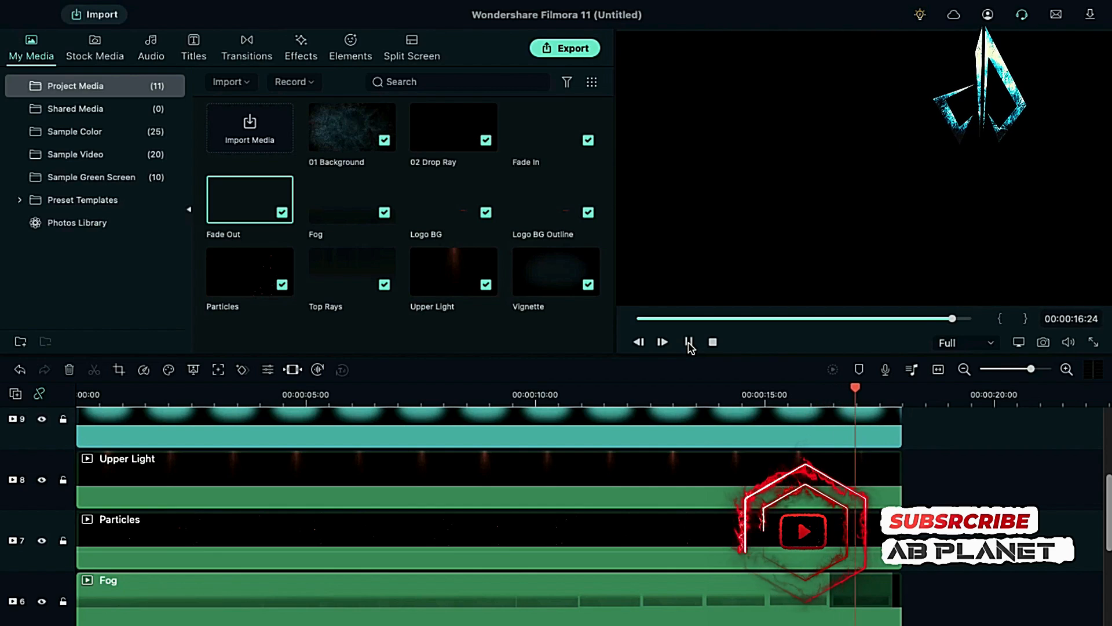
- Export the intro, and open Final Logo Intro.mp4 from the LOGO INTRO FILES folder in Finder
left_click(573, 48)
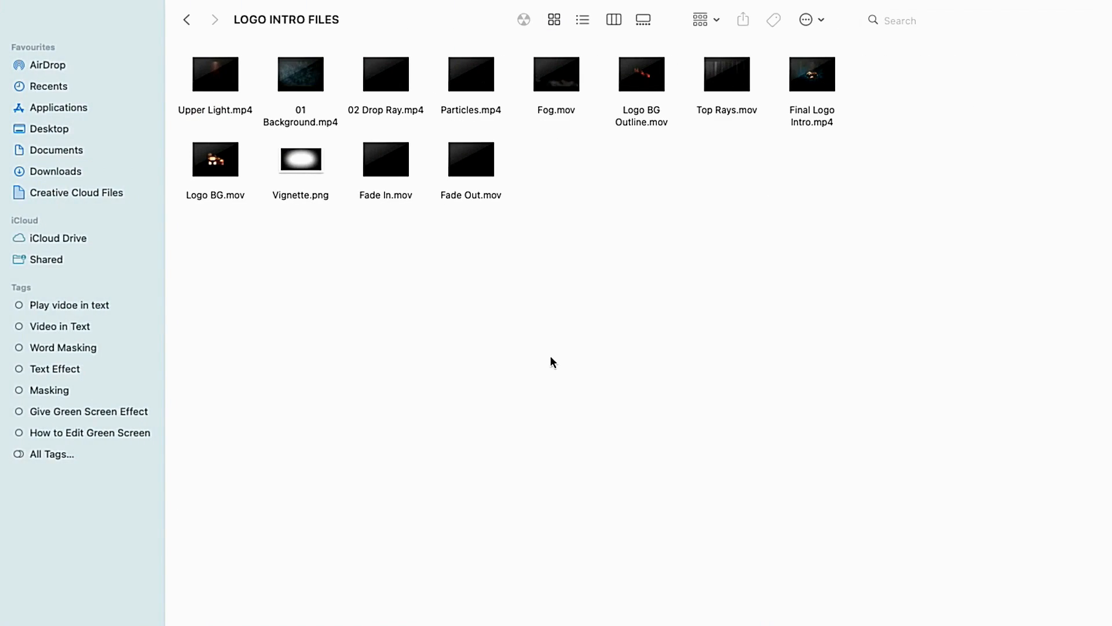
double_click(826, 87)
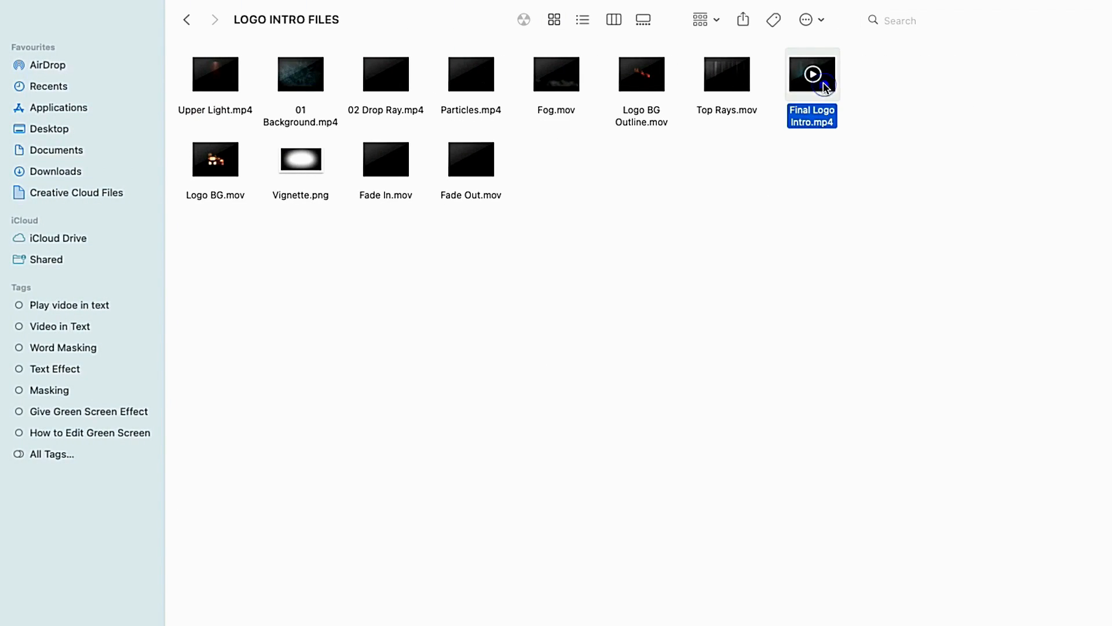